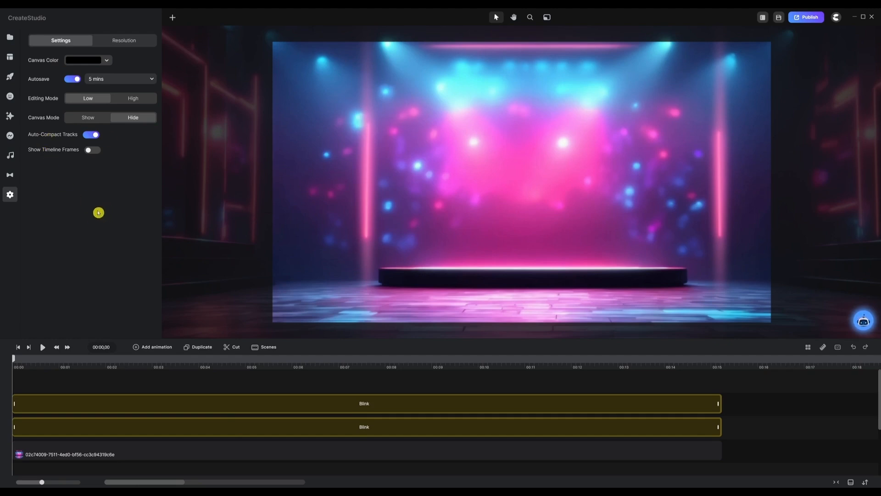
Add a Particles component onto the neon stage scene
left_click(9, 116)
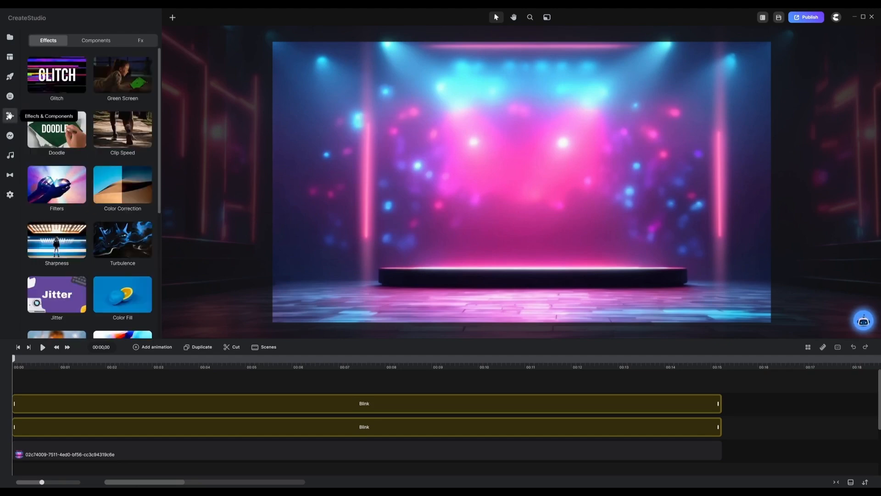
scroll(80, 133, "down", 5)
scroll(79, 139, "up", 5)
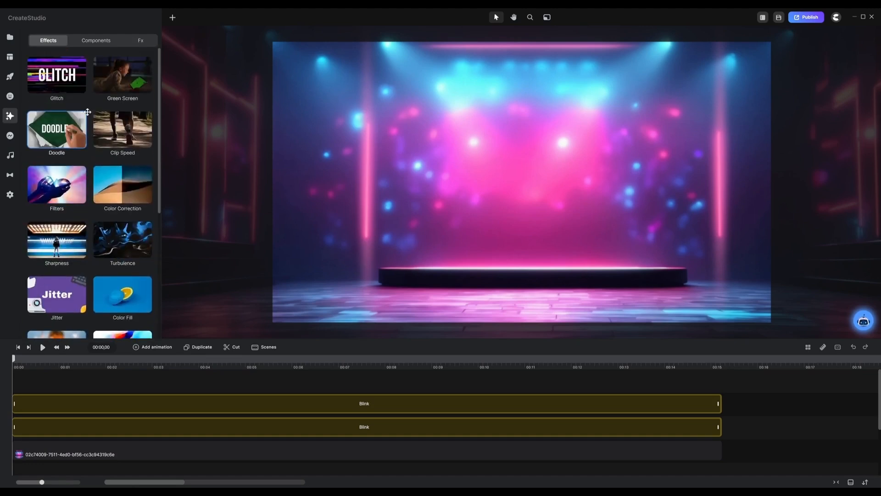
left_click(94, 42)
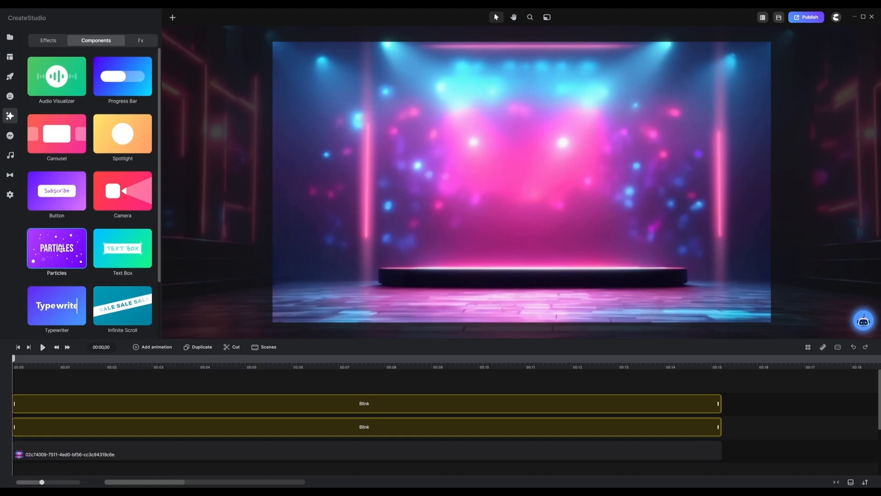
left_click_drag(61, 248, 459, 122)
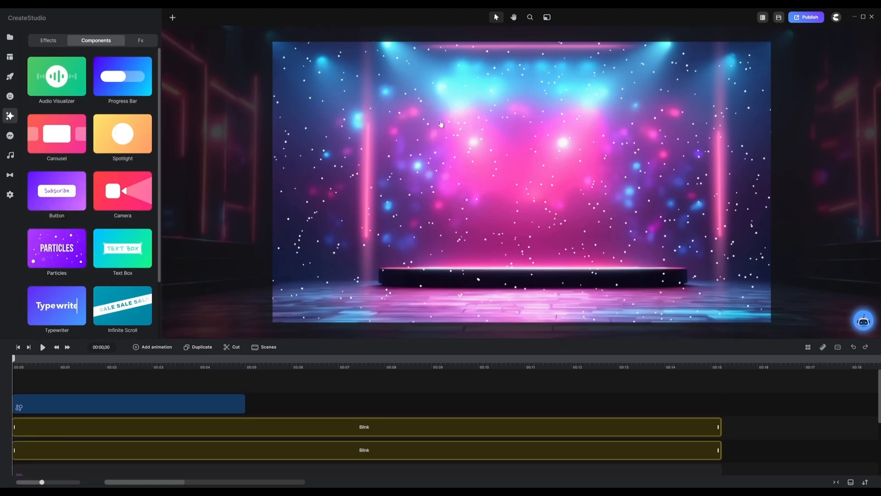
Extend the particles layer to 15 seconds so it matches the Blink layers, and preview the playback
left_click(233, 401)
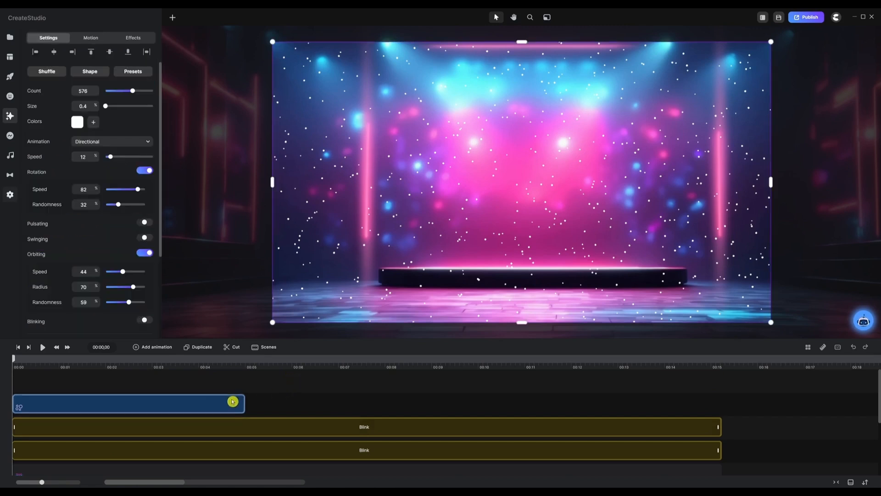
left_click_drag(244, 405, 721, 390)
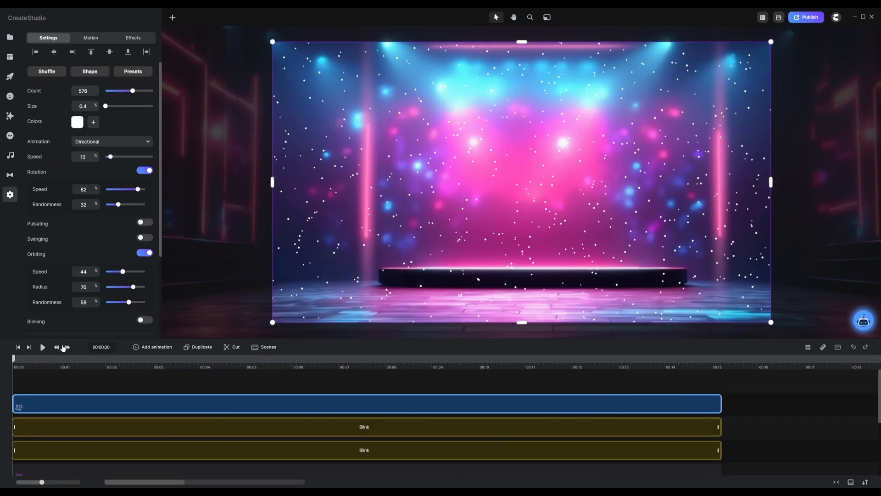
left_click(42, 347)
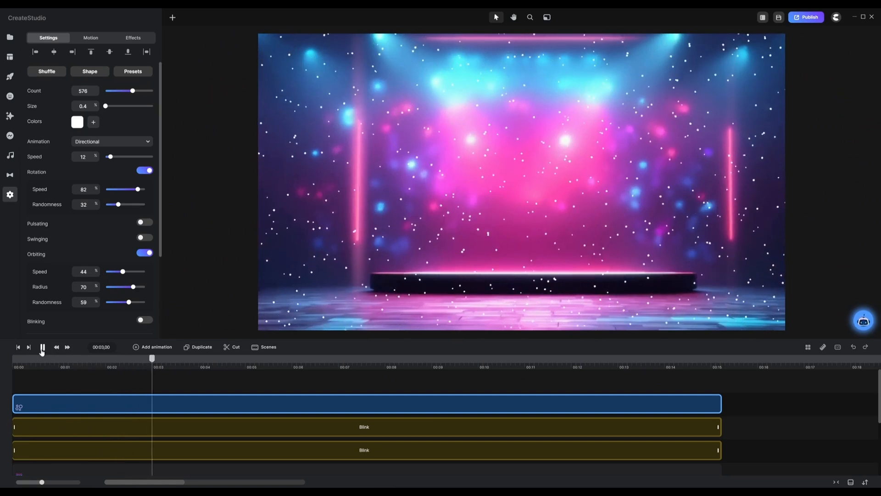
left_click(42, 348)
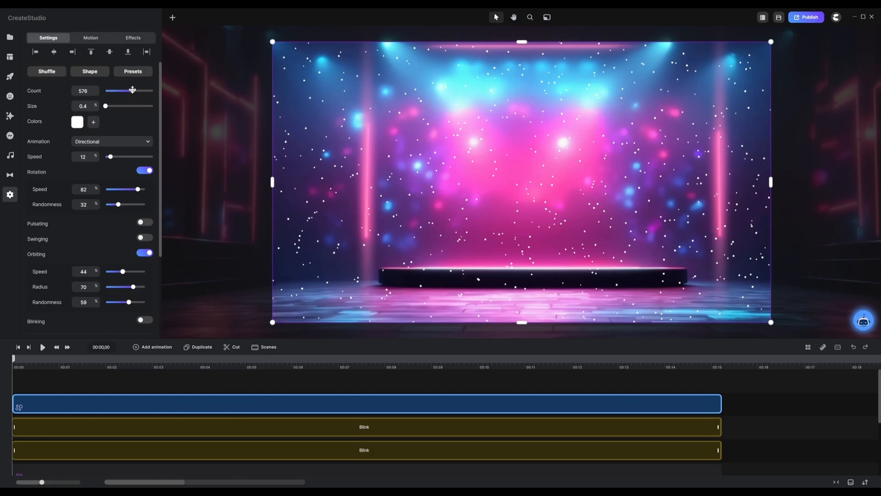
Set the particles' count to 75, size to 1.3% and color to cyan 00faff
left_click_drag(132, 89, 110, 95)
left_click_drag(95, 106, 96, 106)
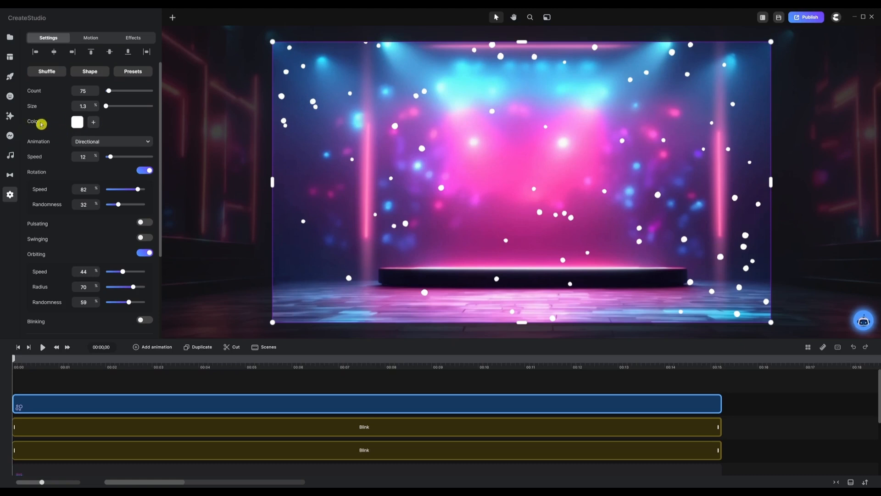
left_click(77, 122)
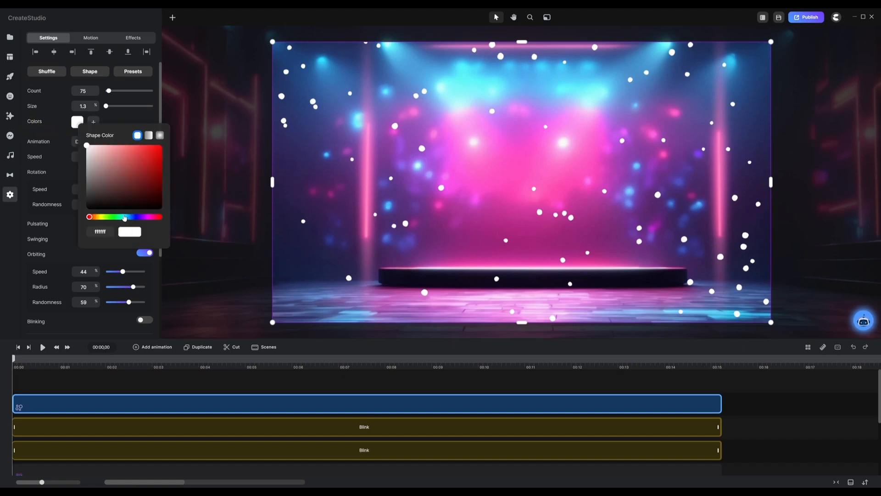
left_click(124, 218)
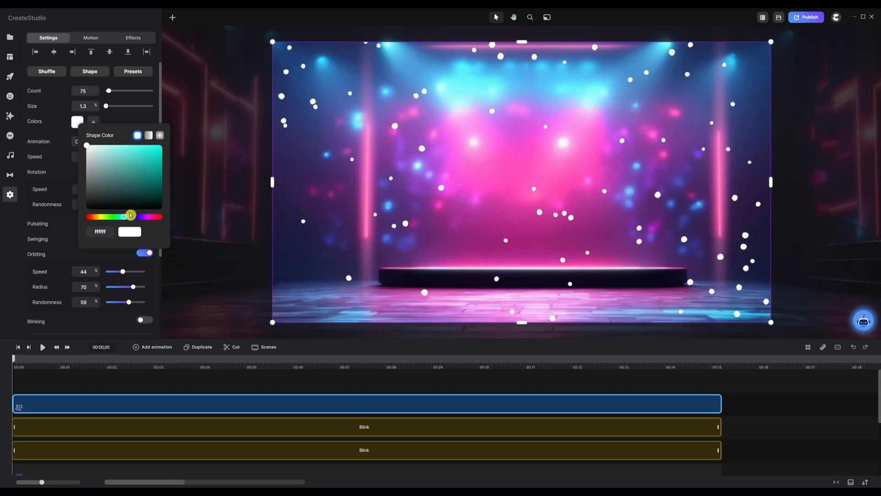
left_click_drag(152, 159, 162, 145)
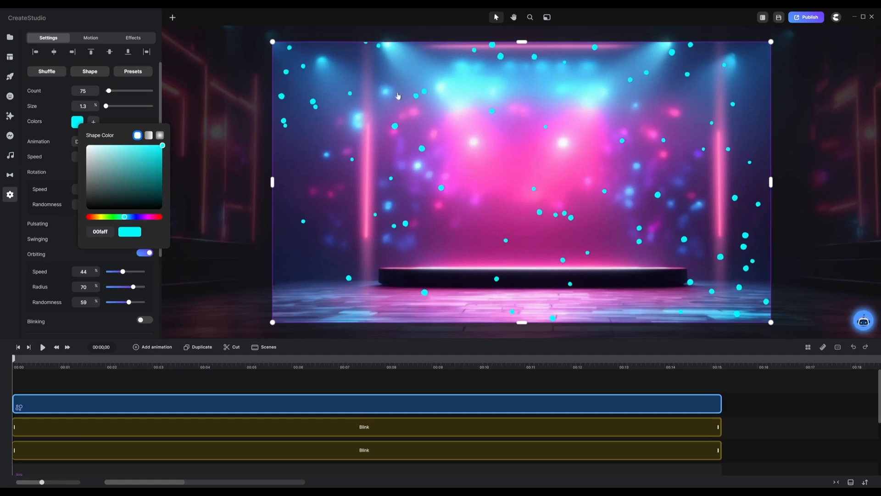
left_click(53, 124)
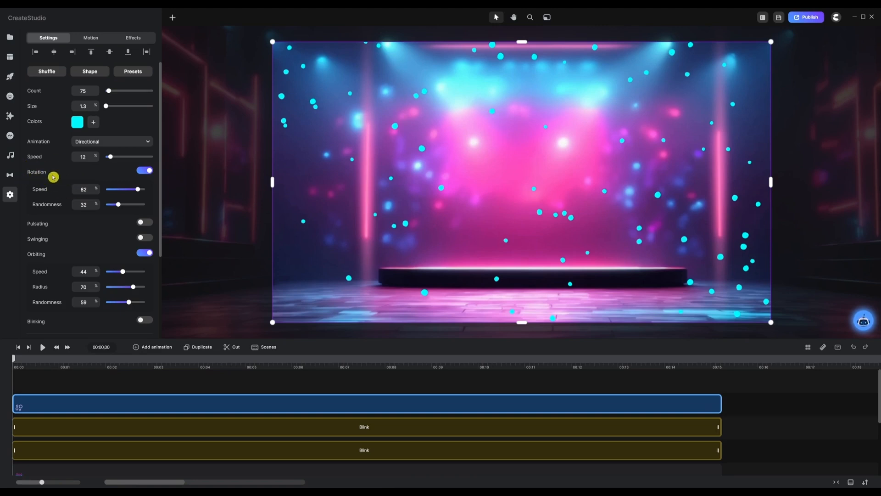
Turn off the particles' Rotation and Orbiting, preview the motion, and return the playhead to the start
left_click(145, 171)
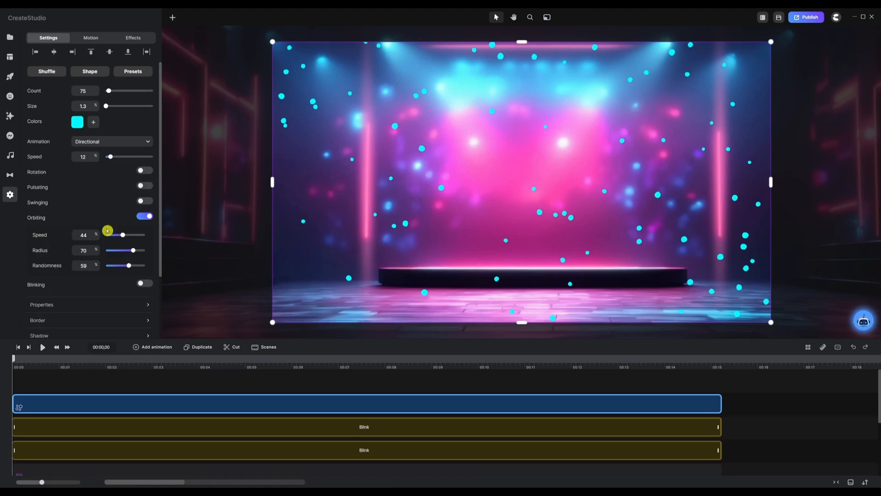
left_click(145, 218)
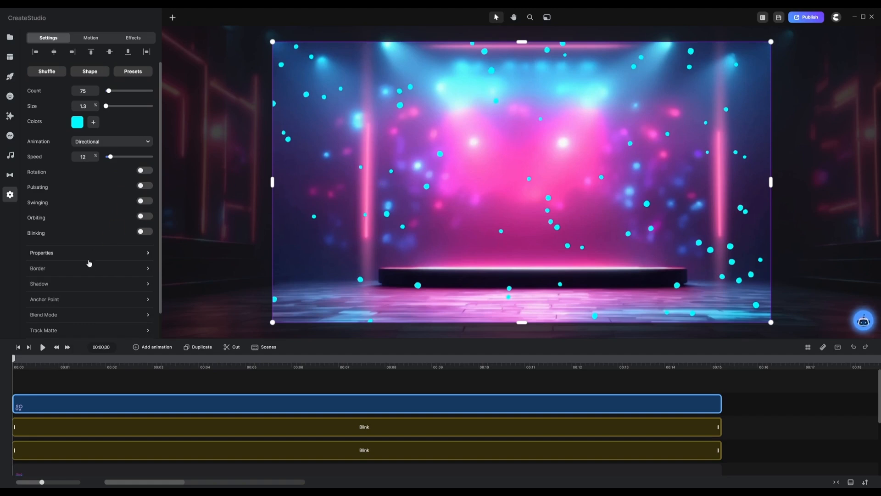
left_click(42, 348)
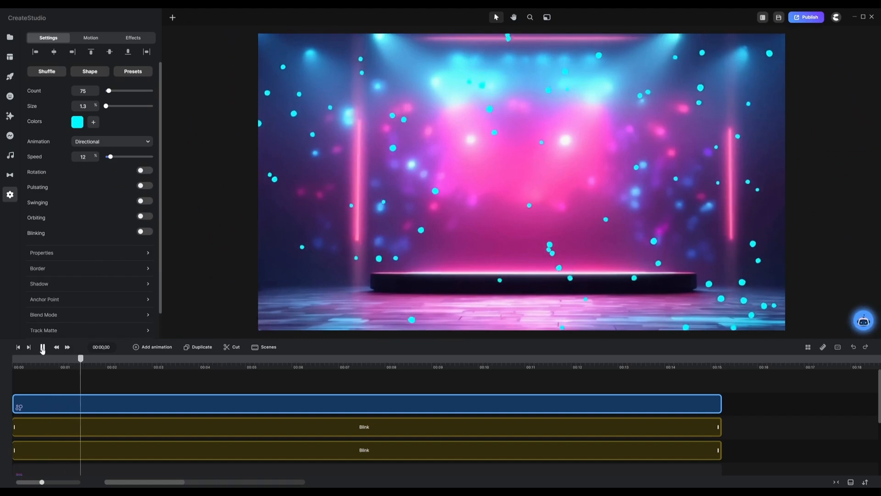
left_click(43, 348)
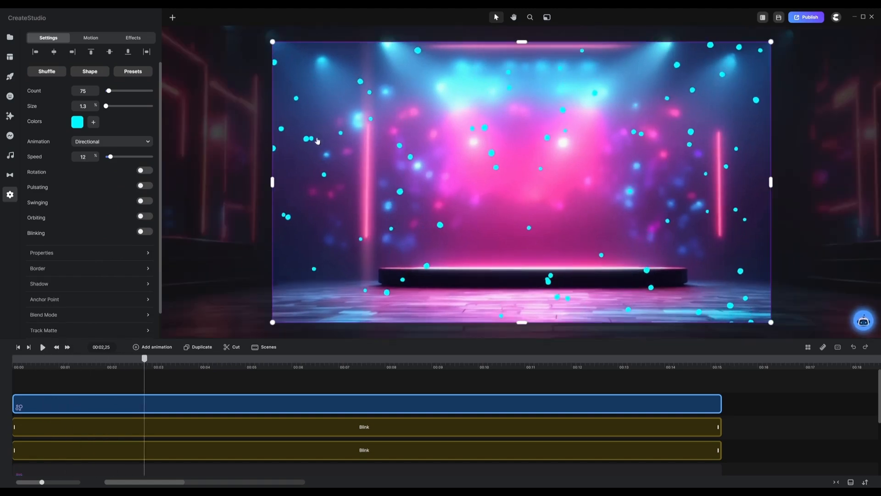
left_click_drag(145, 360, 13, 360)
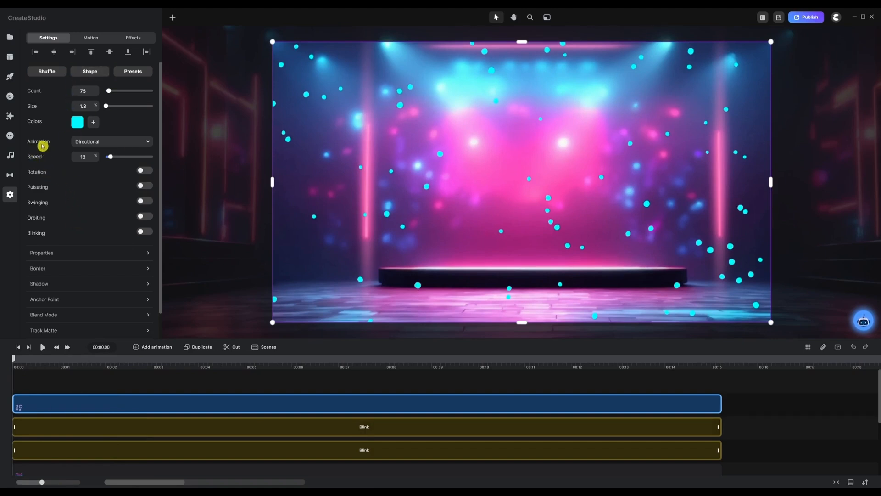
Set the particles' animation to Static and preview the result
left_click(117, 145)
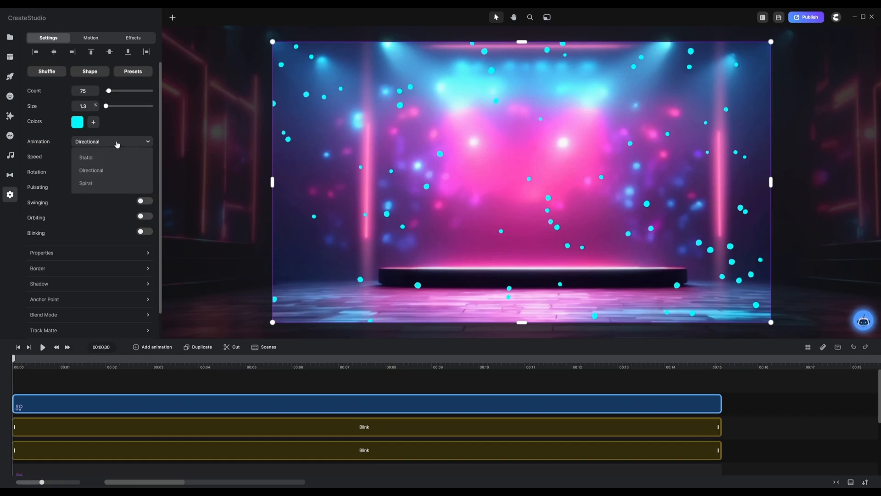
left_click(100, 159)
left_click(38, 380)
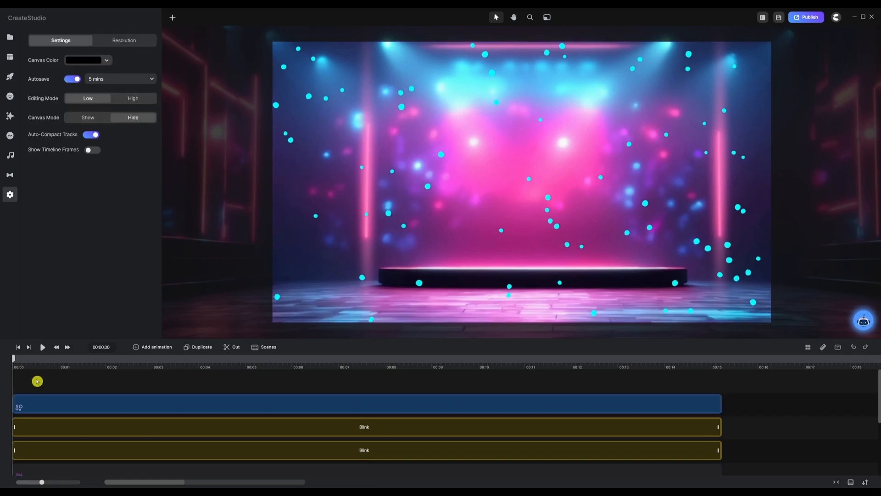
left_click(42, 347)
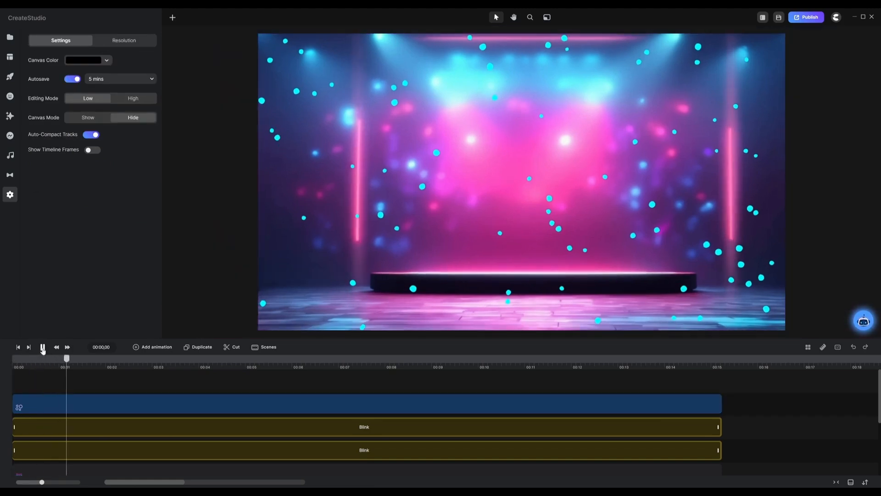
left_click(42, 348)
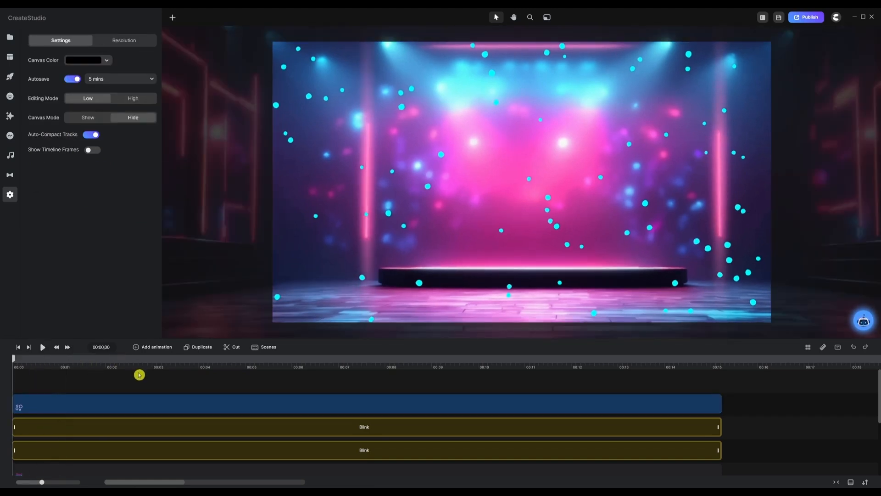
Apply the Blur effect to the particles layer with strength 10
left_click(165, 404)
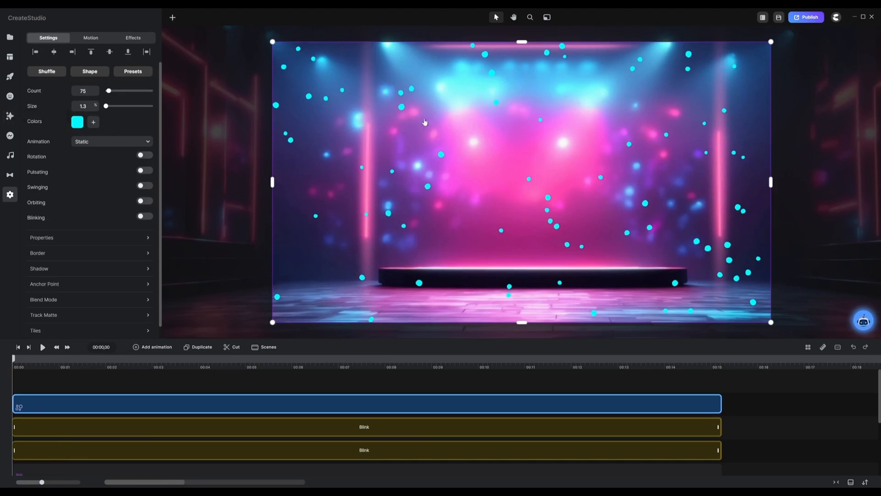
left_click(9, 115)
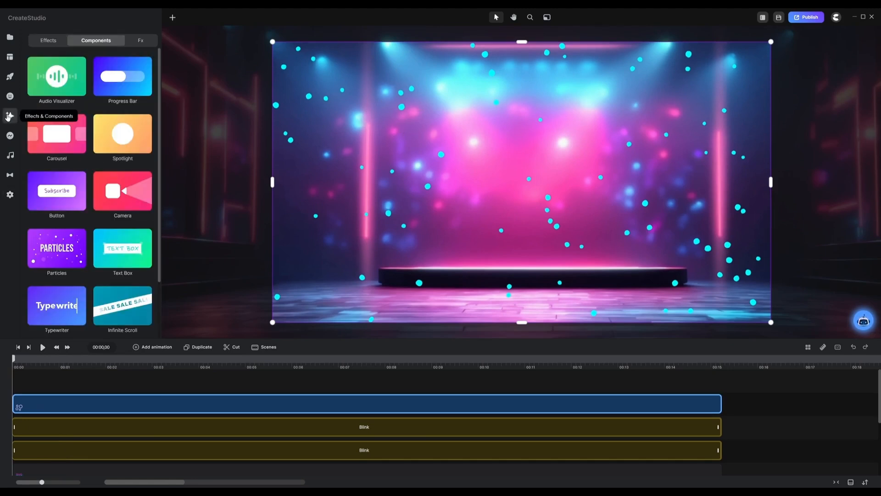
left_click(49, 40)
scroll(73, 137, "down", 5)
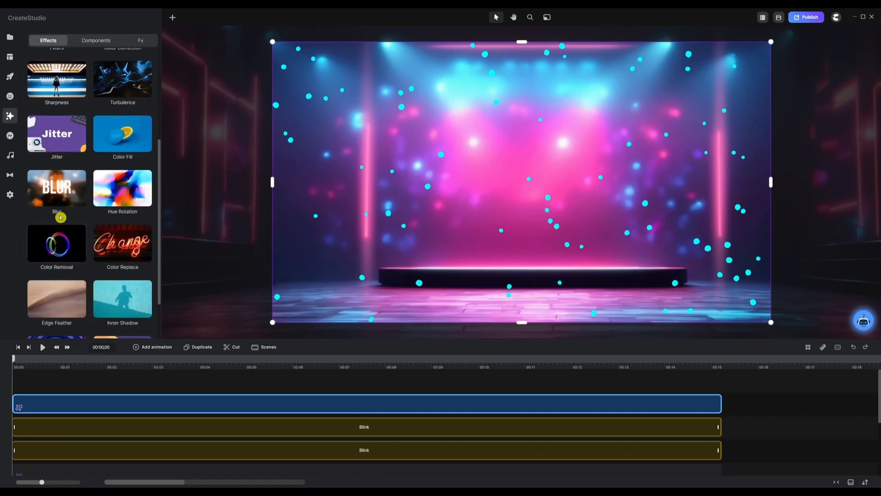
left_click_drag(60, 215, 226, 405)
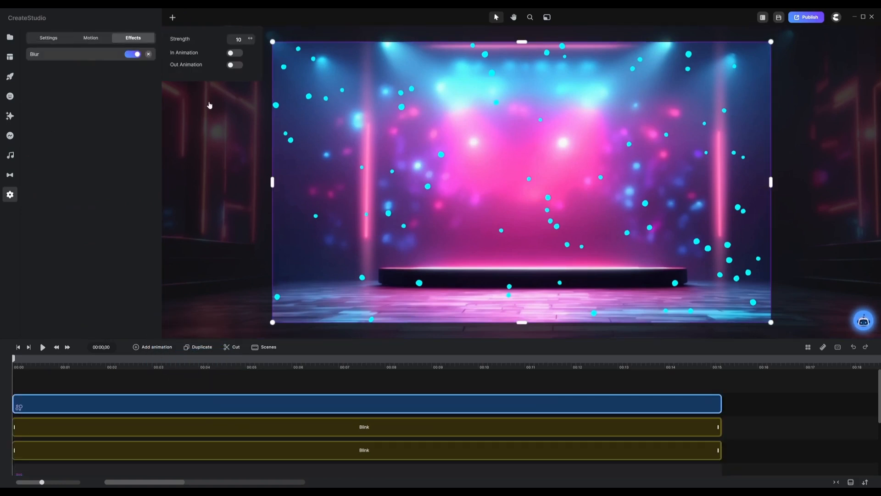
left_click_drag(249, 38, 249, 38)
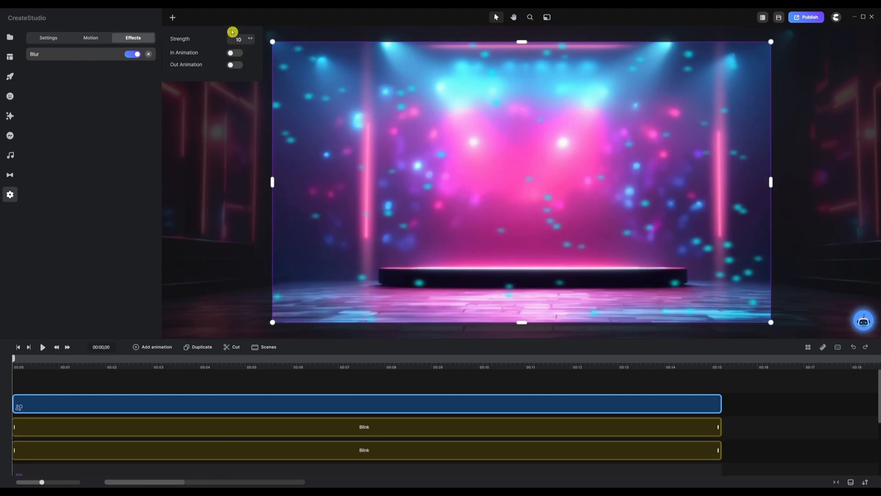
left_click(62, 385)
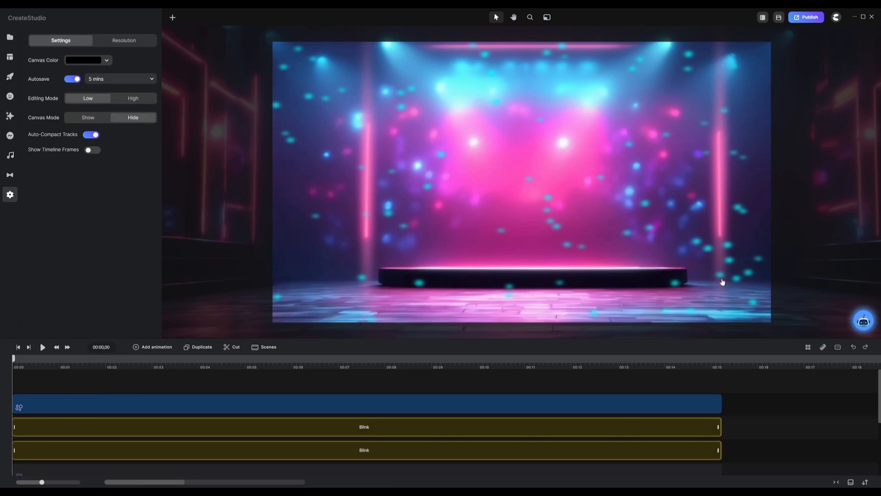
Move the particles layer up so its lower edge sits just above the stage platform
left_click(368, 401)
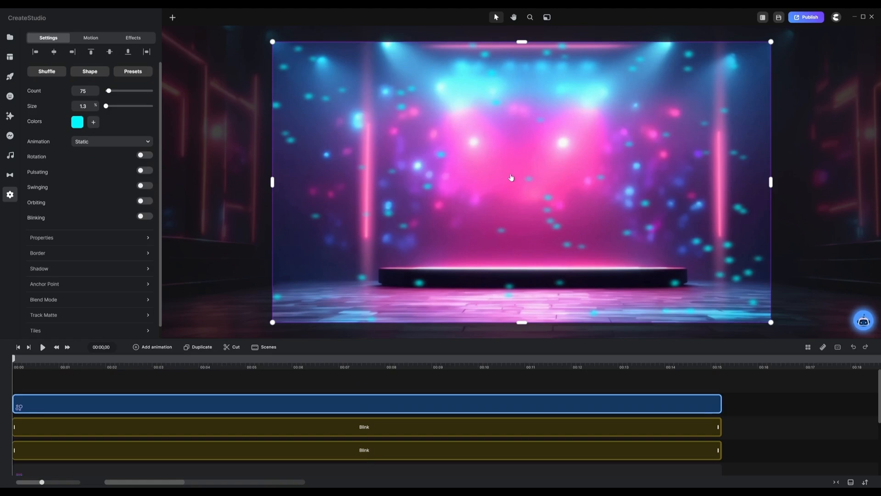
left_click_drag(511, 177, 516, 116)
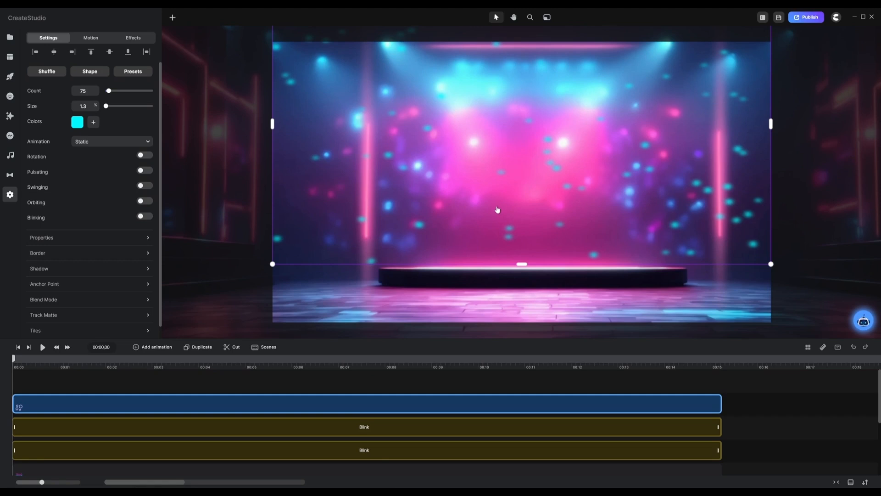
left_click_drag(500, 210, 501, 205)
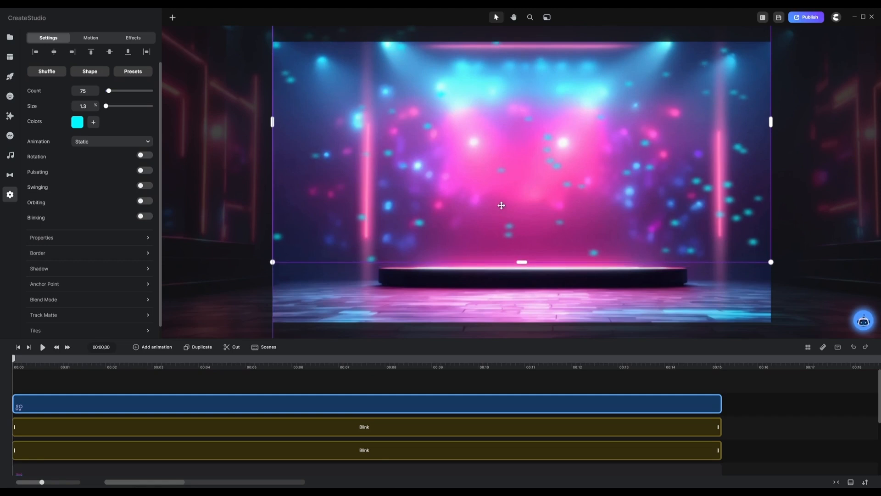
left_click(294, 379)
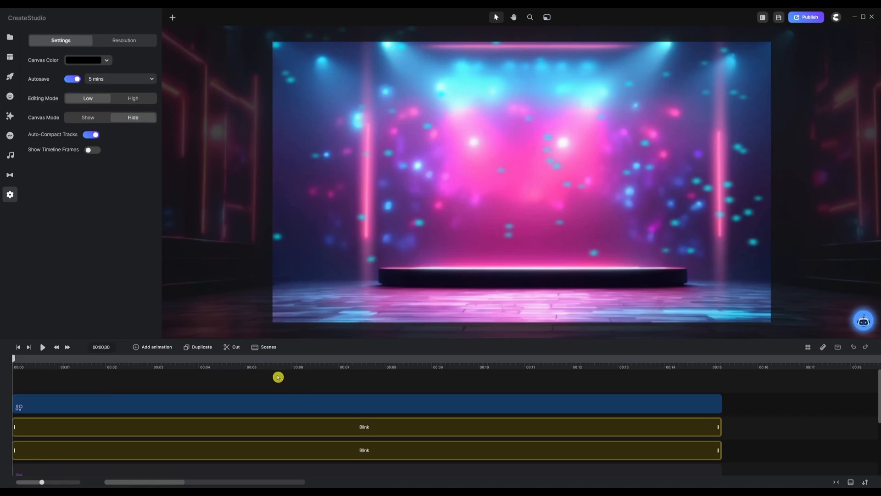
Apply the looping Blink fade motion to the particles layer and adjust its number of loops
left_click(348, 401)
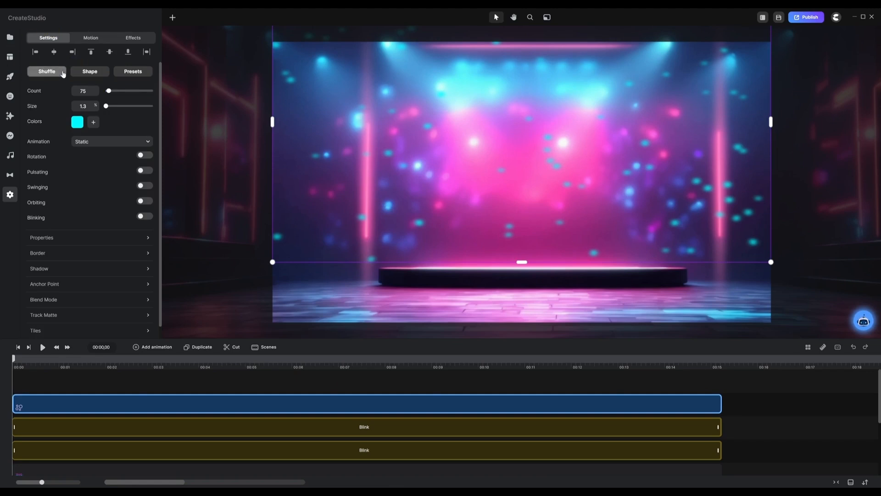
left_click(90, 40)
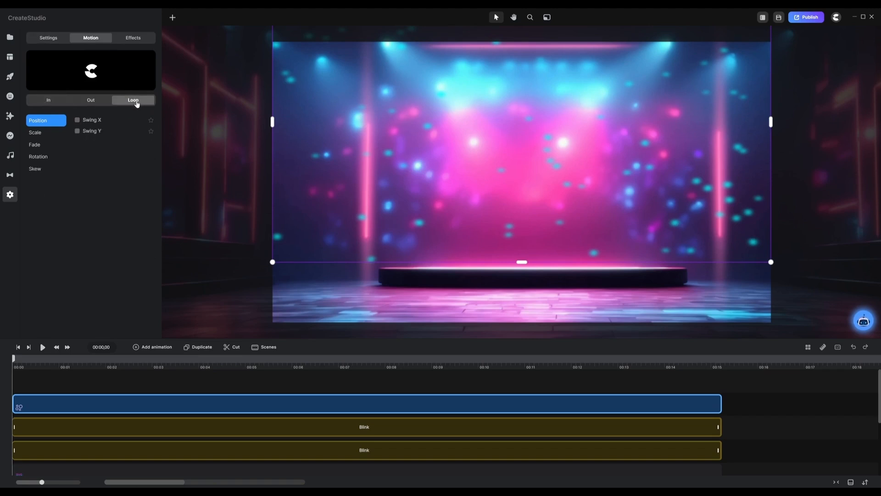
left_click(33, 146)
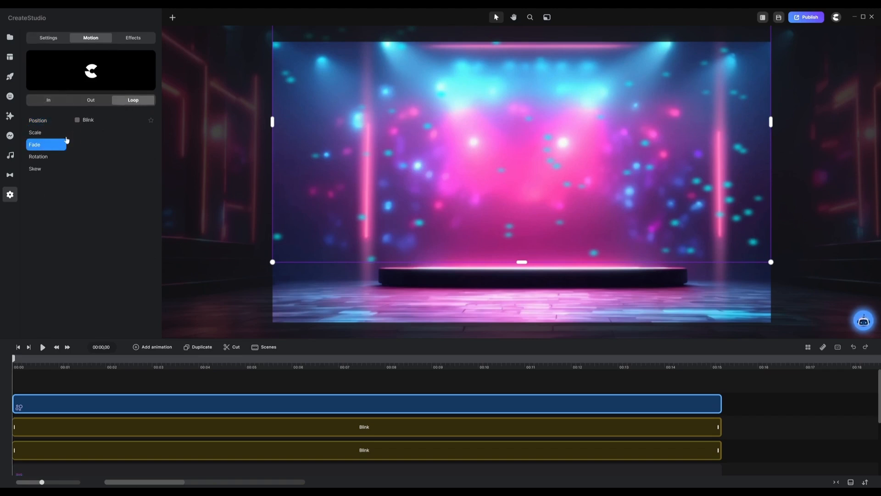
left_click(77, 120)
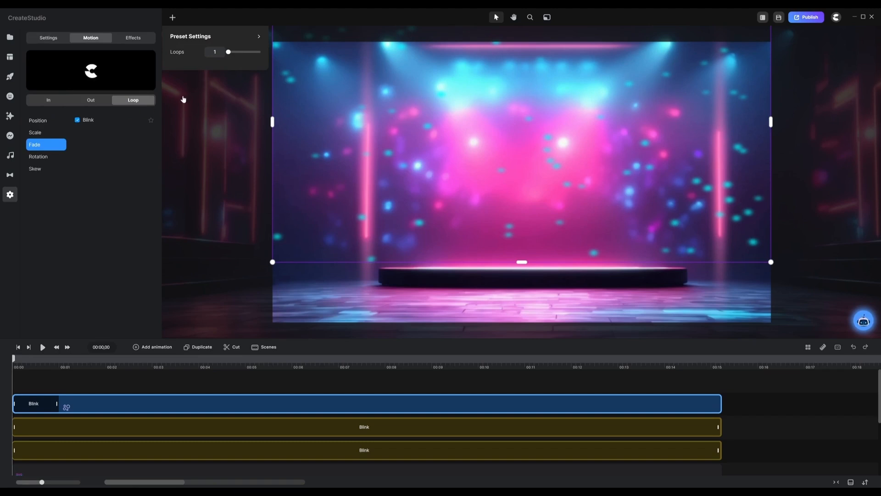
left_click(217, 51)
left_click(189, 58)
left_click(64, 382)
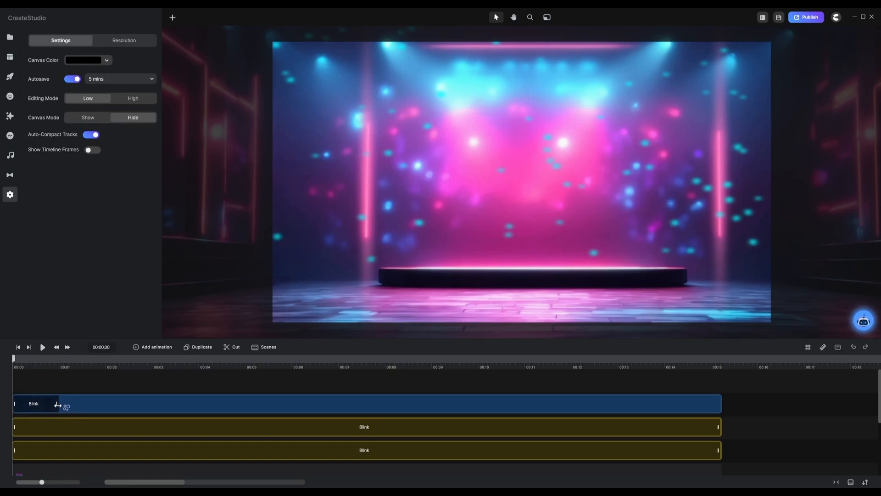
Extend the particles' Blink motion to the end of the layer at 15 seconds and preview the result
left_click_drag(57, 404, 714, 400)
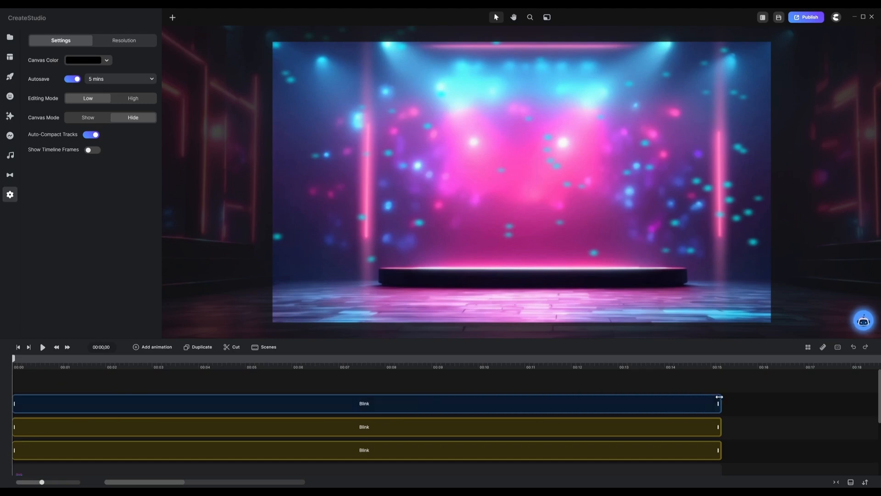
left_click(44, 380)
left_click(43, 347)
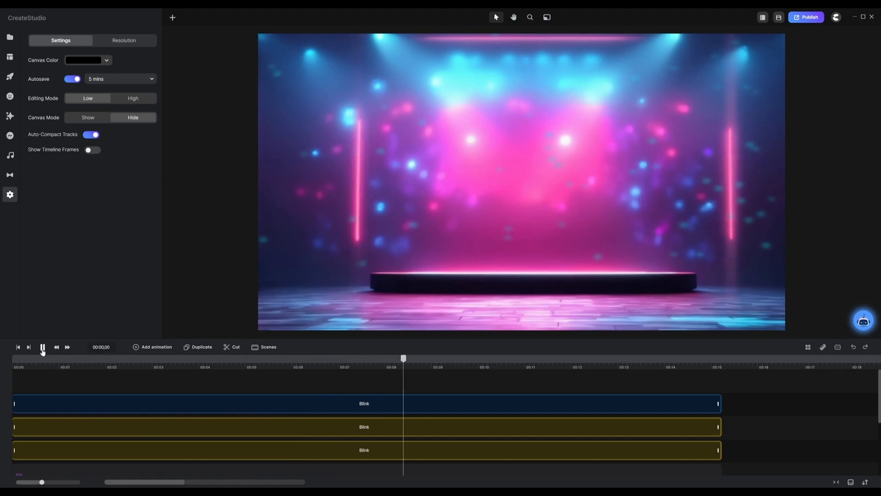
left_click(43, 348)
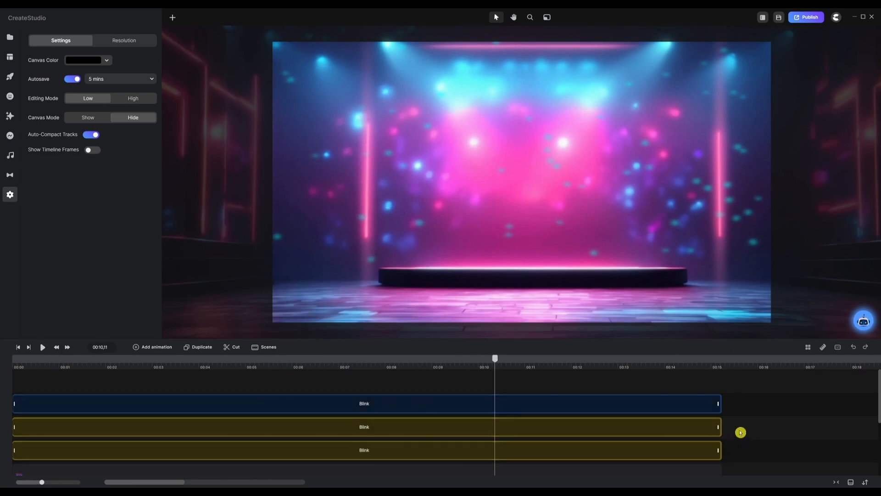
Group the two pink rounded rectangles that form the neon light bars
left_click_drag(741, 425, 657, 454)
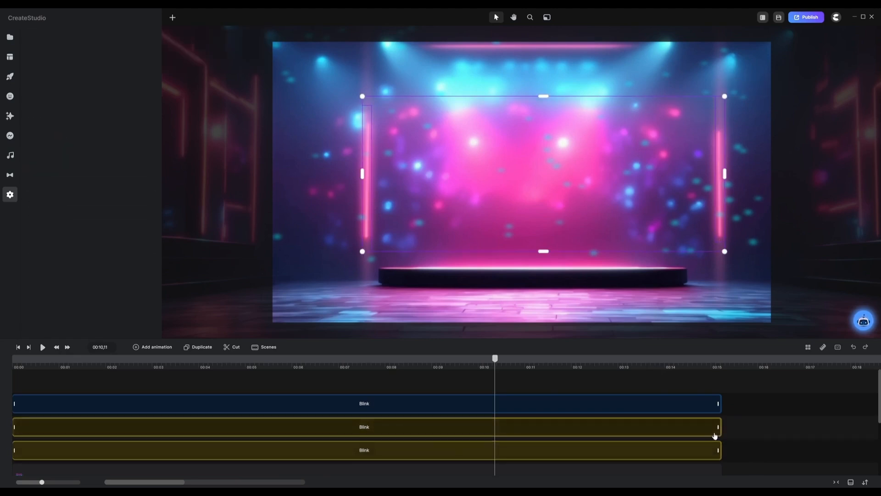
left_click(724, 446)
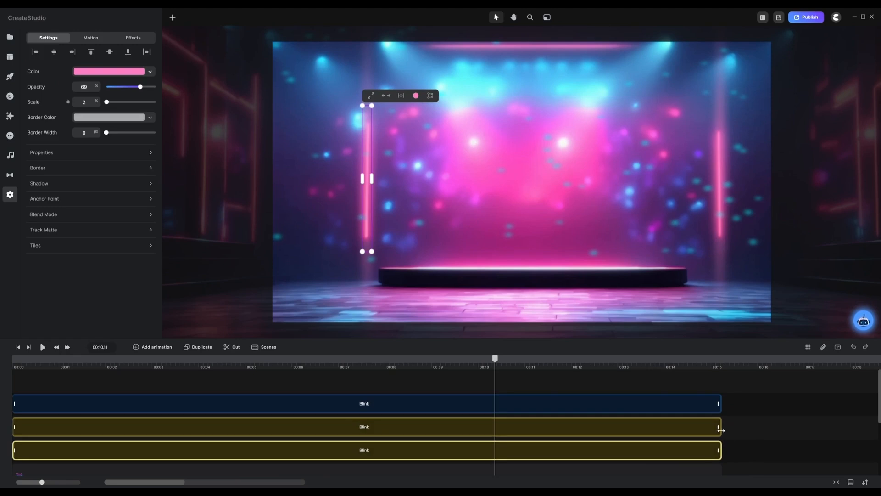
left_click(721, 429, "shift")
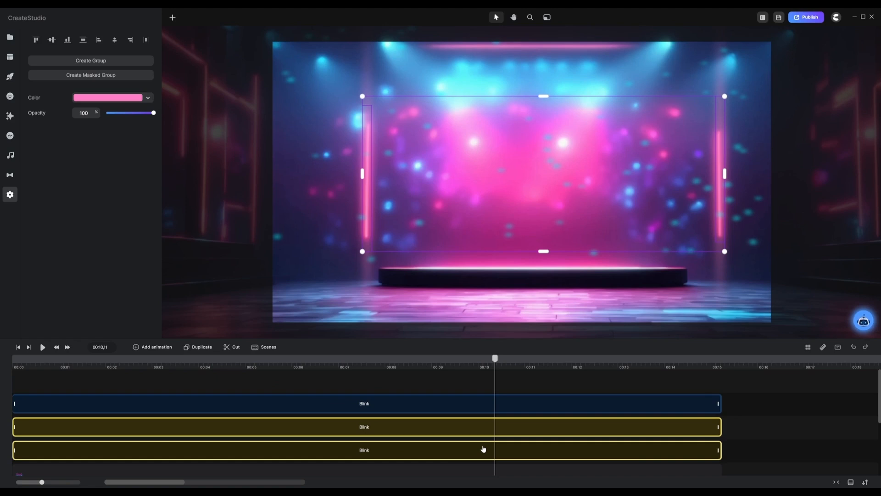
key("ctrl+g")
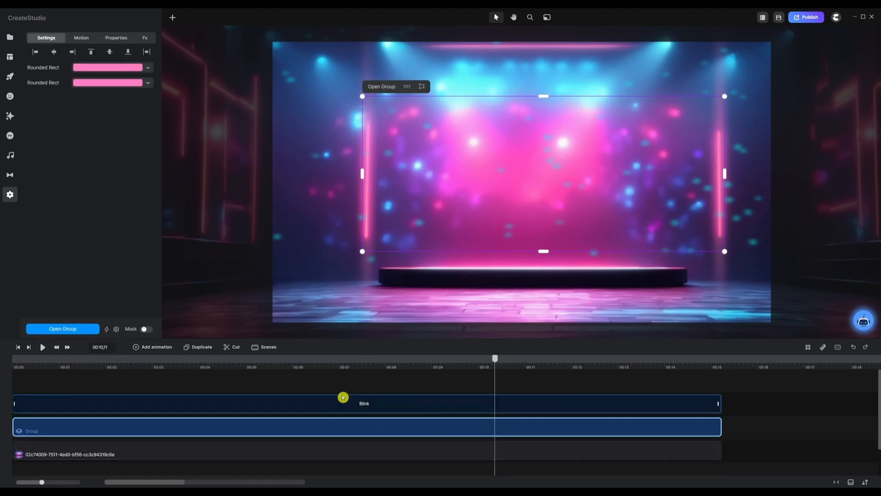
Move the light bar group above the particles layer in the timeline and play the scene
left_click_drag(326, 425, 321, 384)
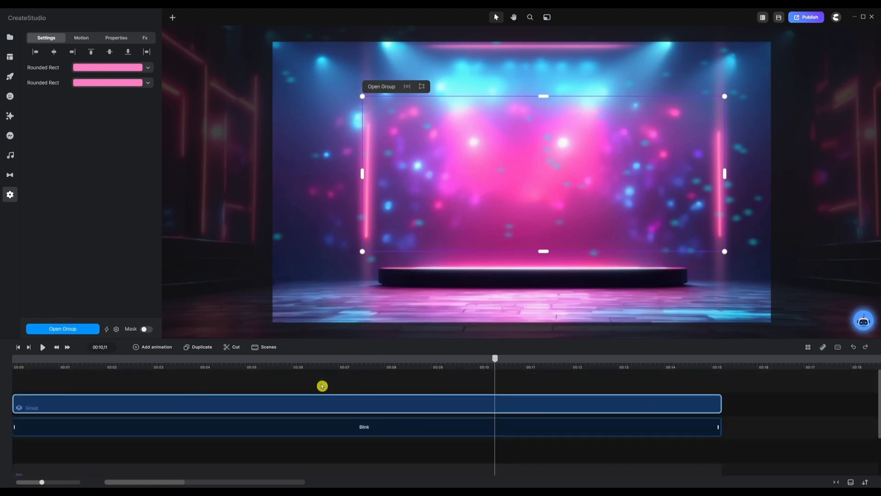
left_click(338, 383)
right_click(338, 382)
left_click(344, 375)
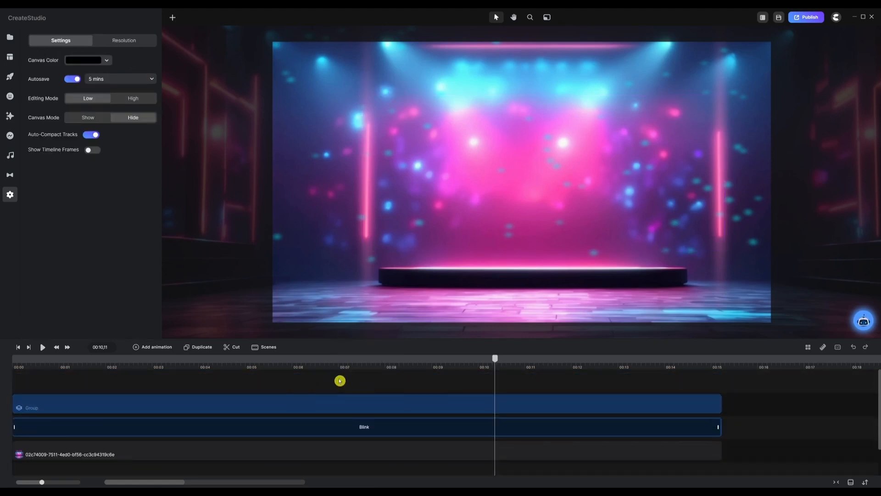
key("space")
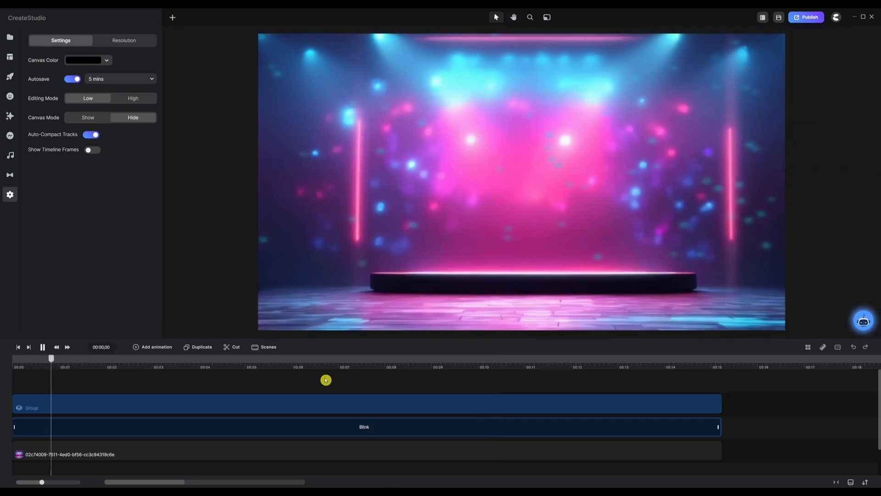